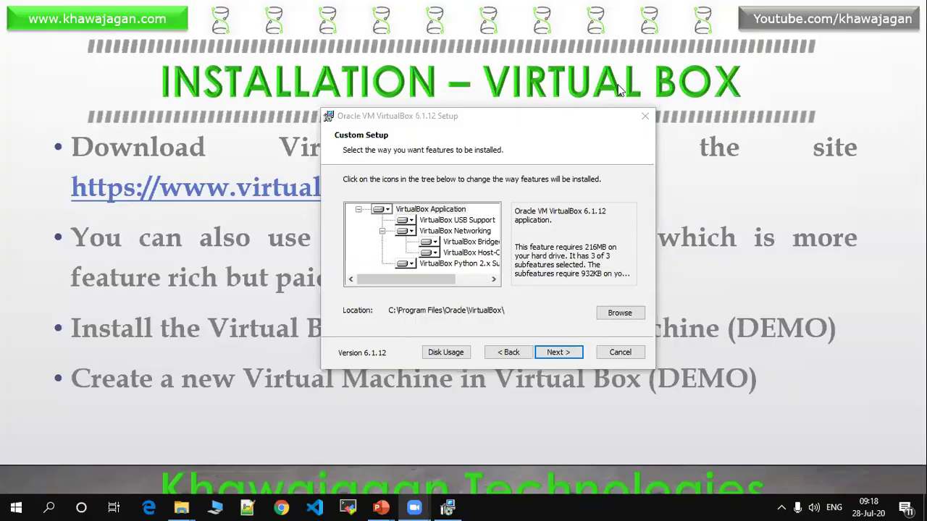
Step: Clear the slide show away and bring the VirtualBox setup wizard up over the desktop
{"action": "key", "text": "super+d"}
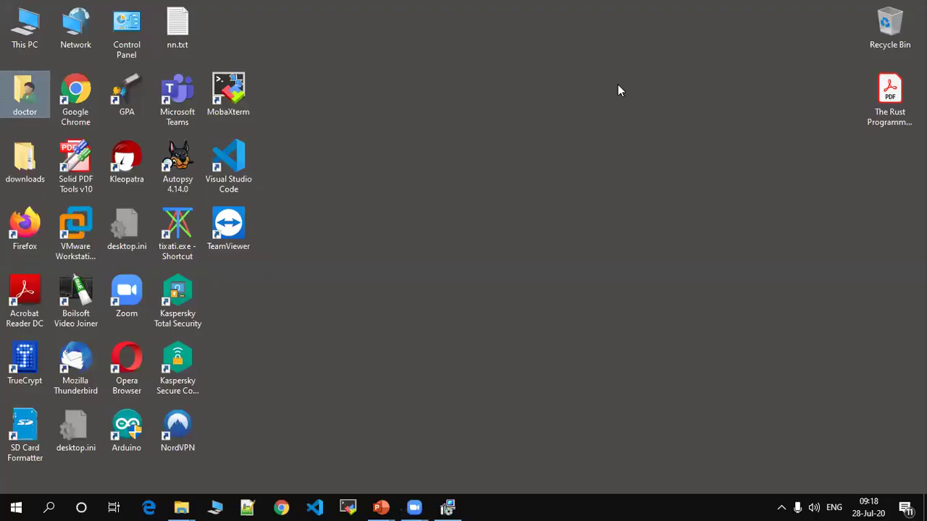
{"action": "key", "text": "alt+Tab"}
{"action": "key", "text": "alt+Tab"}
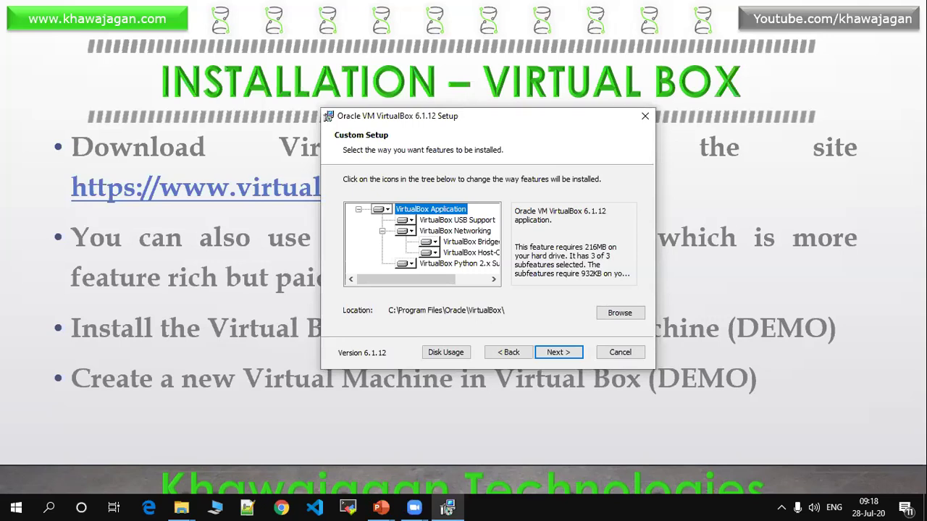
{"action": "left_click", "coordinate": [171, 129]}
{"action": "key", "text": "alt+Tab"}
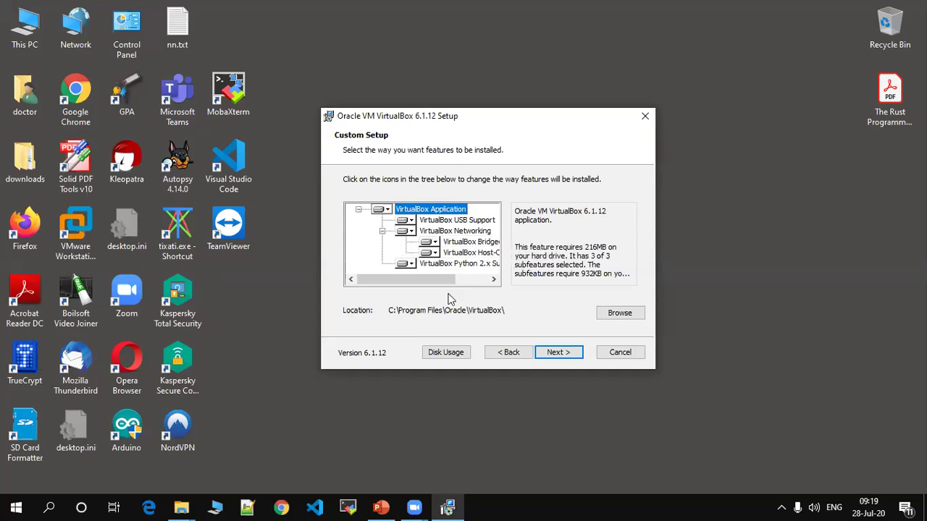
Step: Install VirtualBox 6.1.12 with the default features and all shortcut options, and finish setup with the program set to start after installation
{"action": "left_click", "coordinate": [558, 354]}
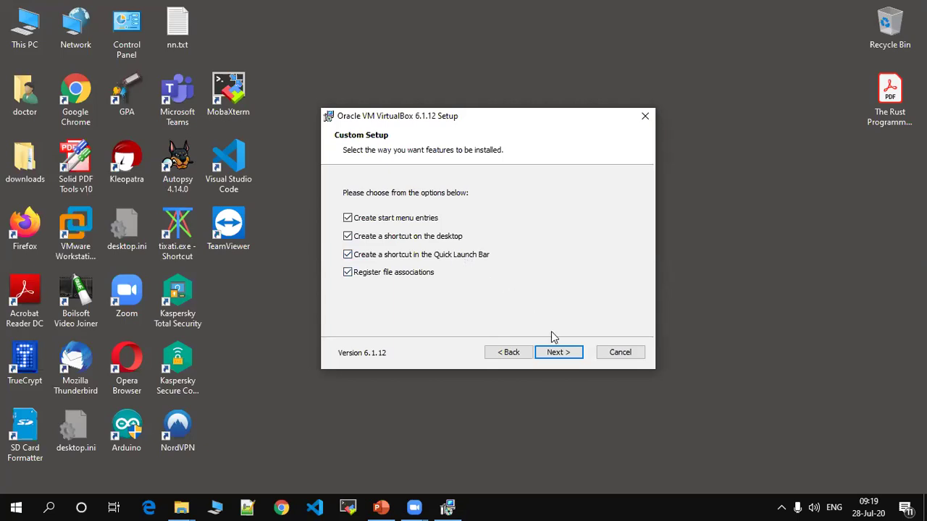
{"action": "left_click", "coordinate": [553, 355]}
{"action": "left_click", "coordinate": [552, 354]}
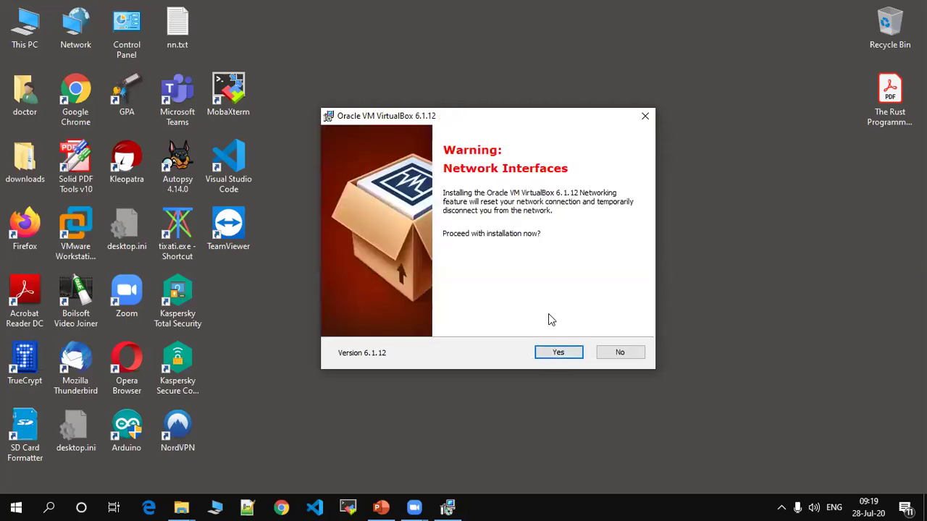
{"action": "left_click", "coordinate": [550, 355]}
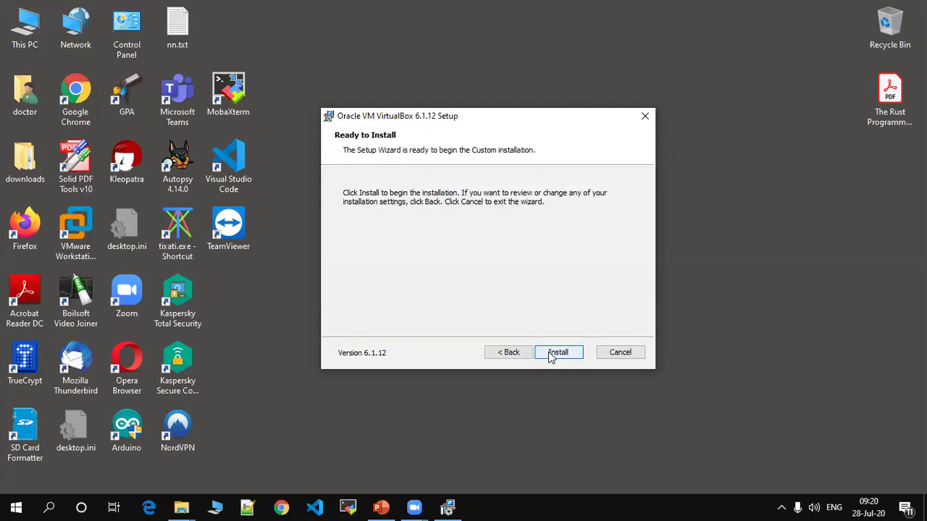
{"action": "left_click", "coordinate": [551, 354]}
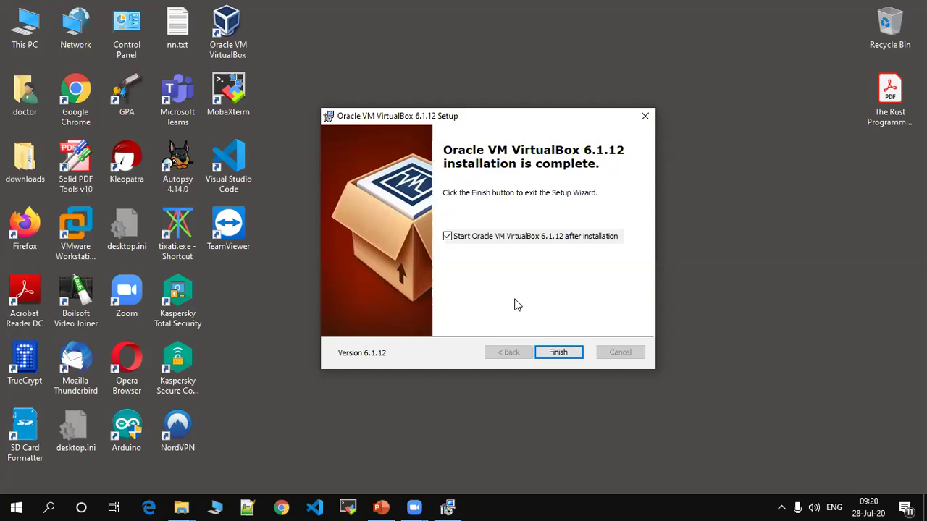
{"action": "left_click", "coordinate": [535, 244]}
{"action": "left_click", "coordinate": [562, 352]}
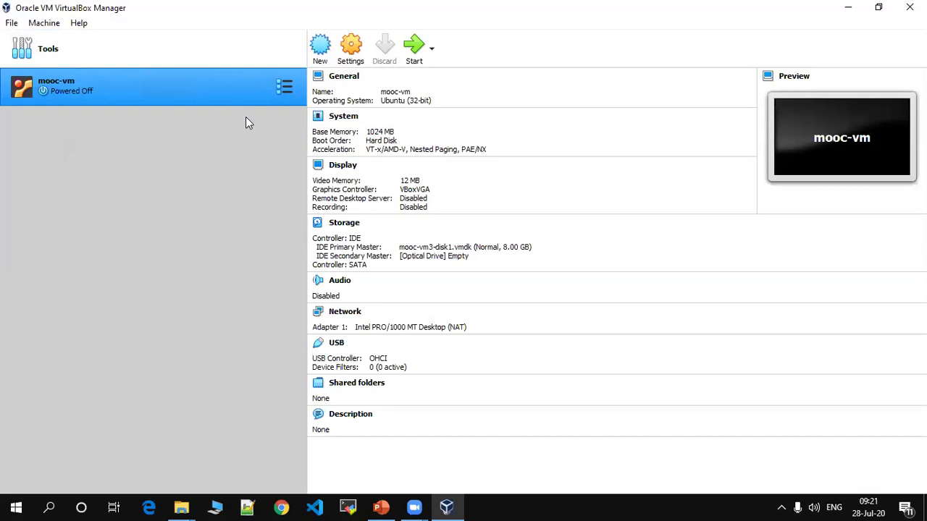
Step: Remove the mooc-vm virtual machine and delete all its files
{"action": "left_click", "coordinate": [286, 94]}
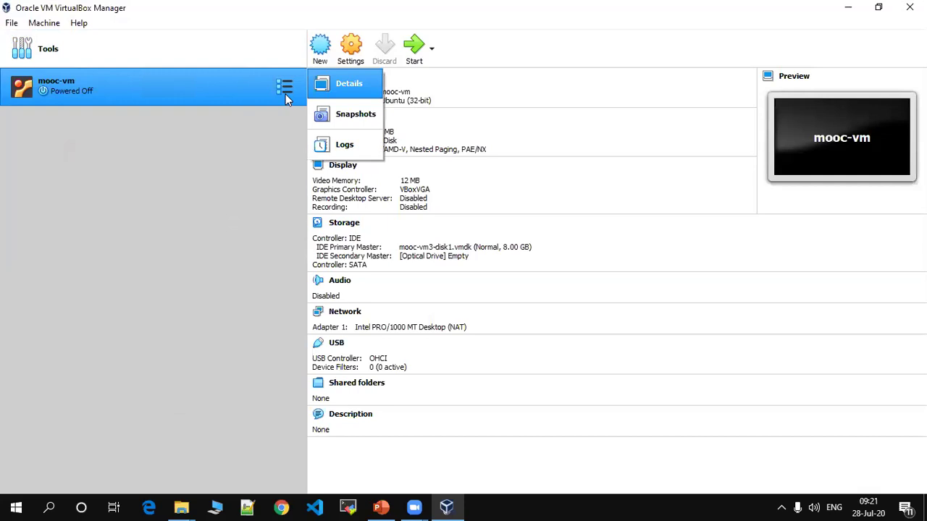
{"action": "right_click", "coordinate": [66, 88]}
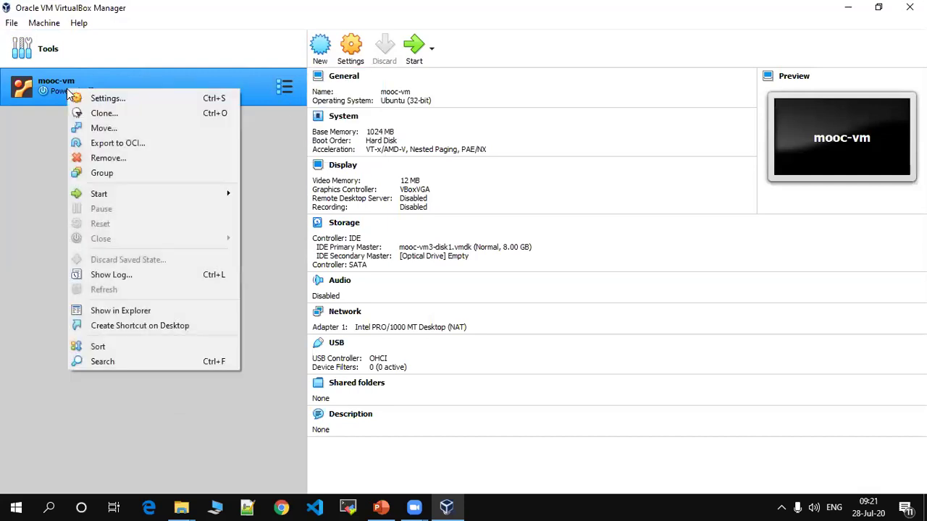
{"action": "left_click", "coordinate": [91, 158]}
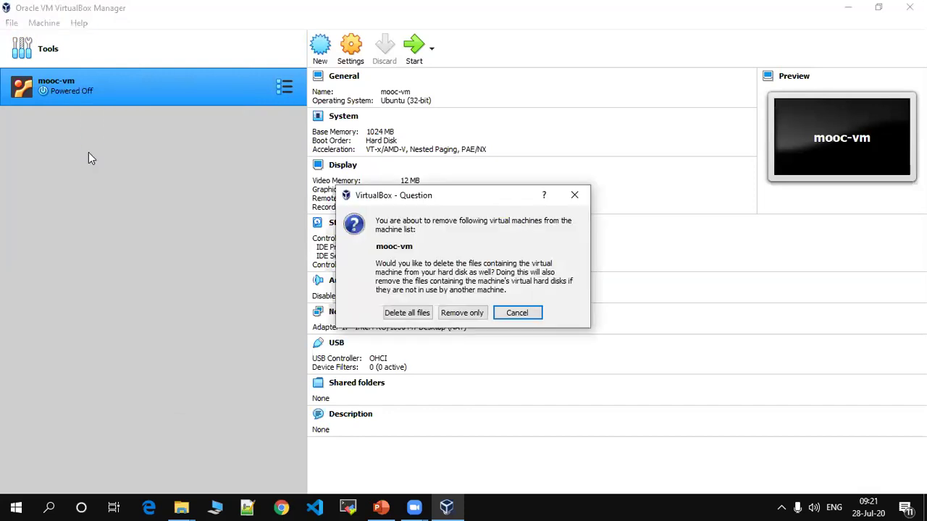
{"action": "left_click", "coordinate": [417, 319]}
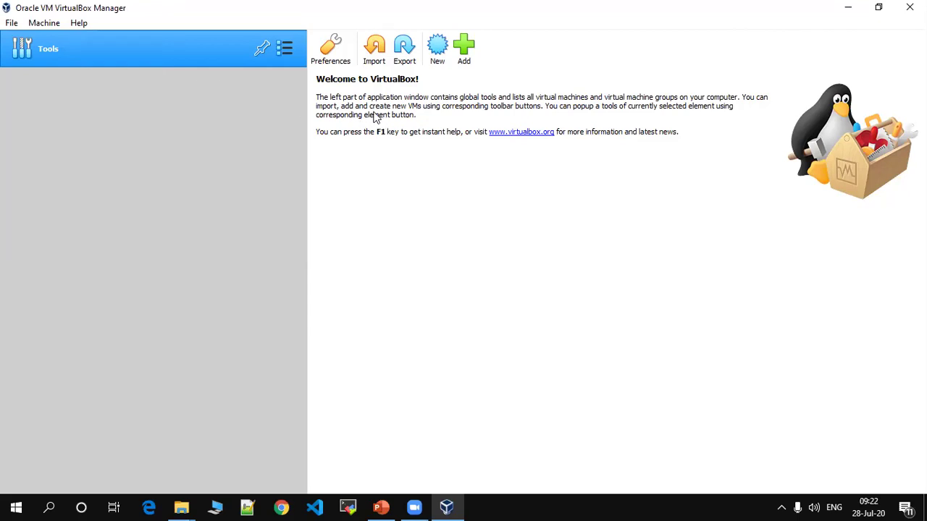
Step: Begin a new virtual machine named Lubuntu with Linux as its operating system type, keeping the default machine folder
{"action": "left_click", "coordinate": [436, 59]}
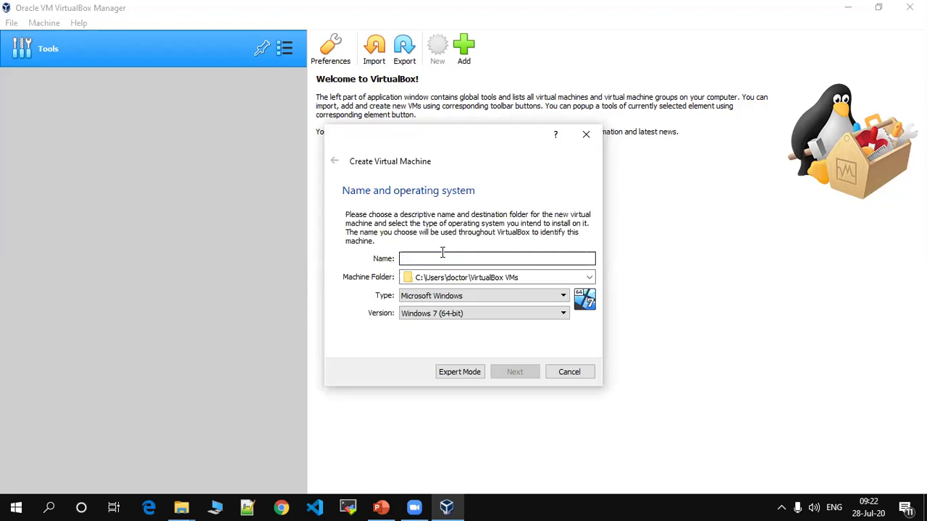
{"action": "type", "text": "Lubuntu"}
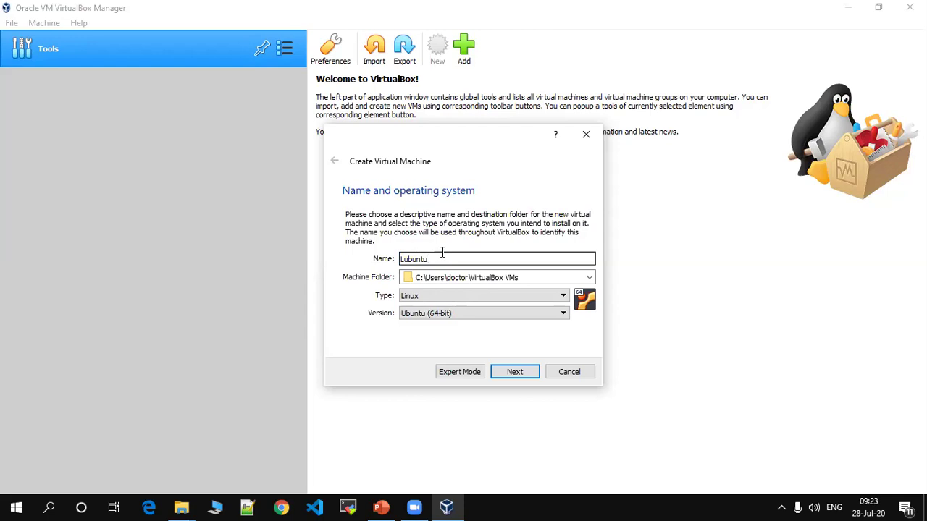
{"action": "left_click", "coordinate": [503, 277]}
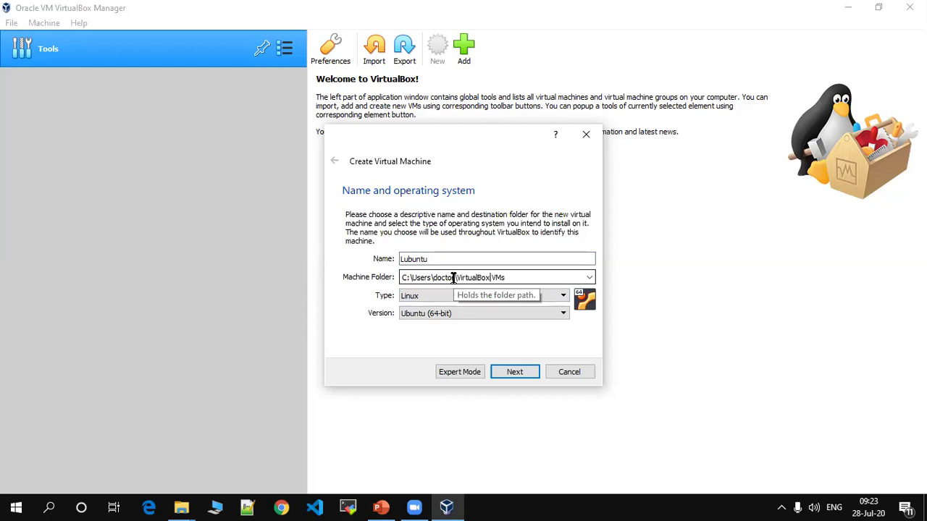
{"action": "left_click", "coordinate": [563, 299]}
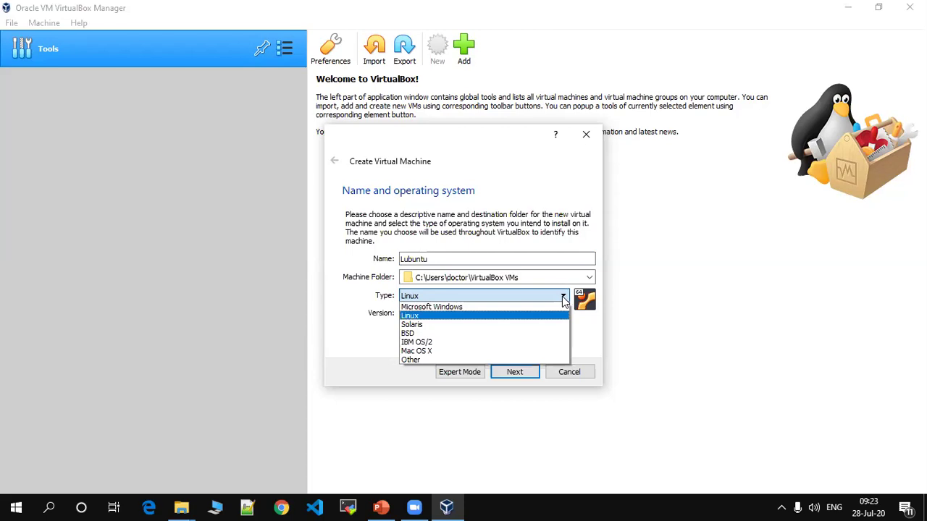
{"action": "left_click", "coordinate": [546, 320]}
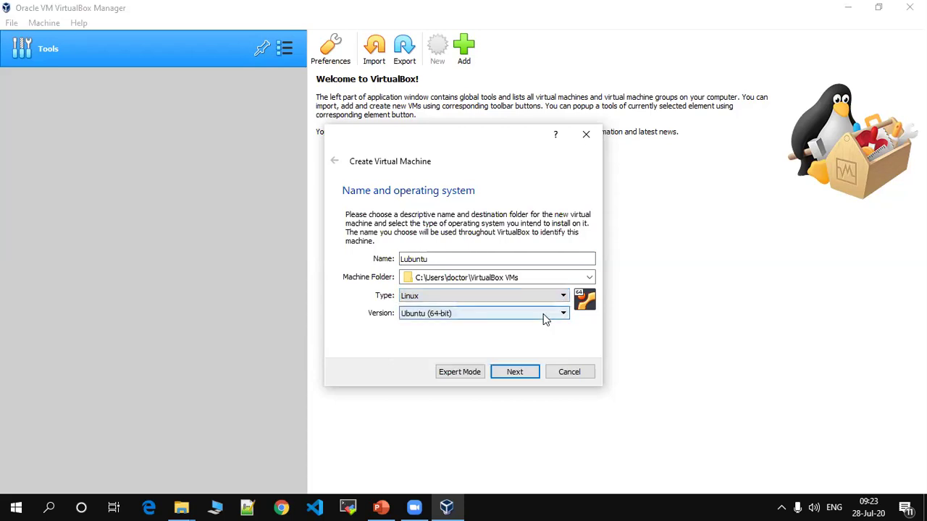
Step: Examine the versions offered for the Linux and Microsoft Windows types, leaving the type on Linux
{"action": "left_click", "coordinate": [559, 316]}
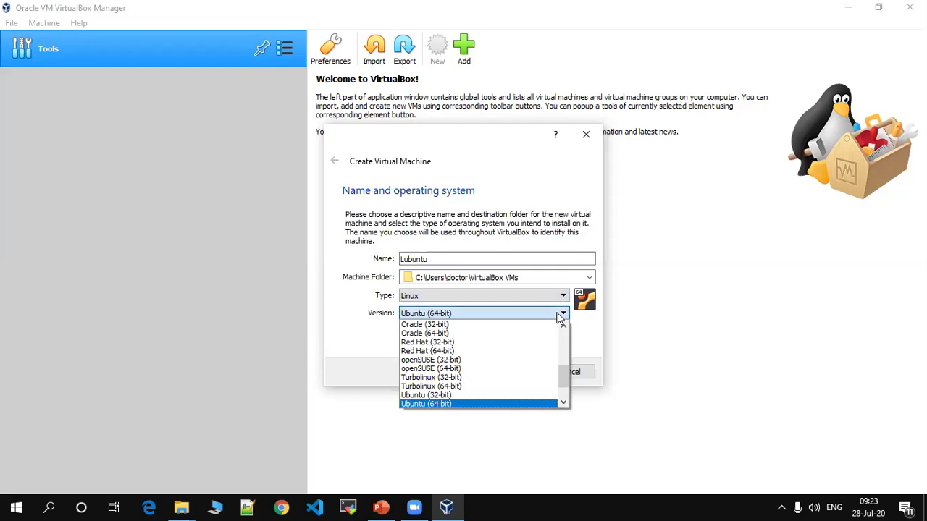
{"action": "left_click_drag", "start_coordinate": [564, 382], "coordinate": [568, 319]}
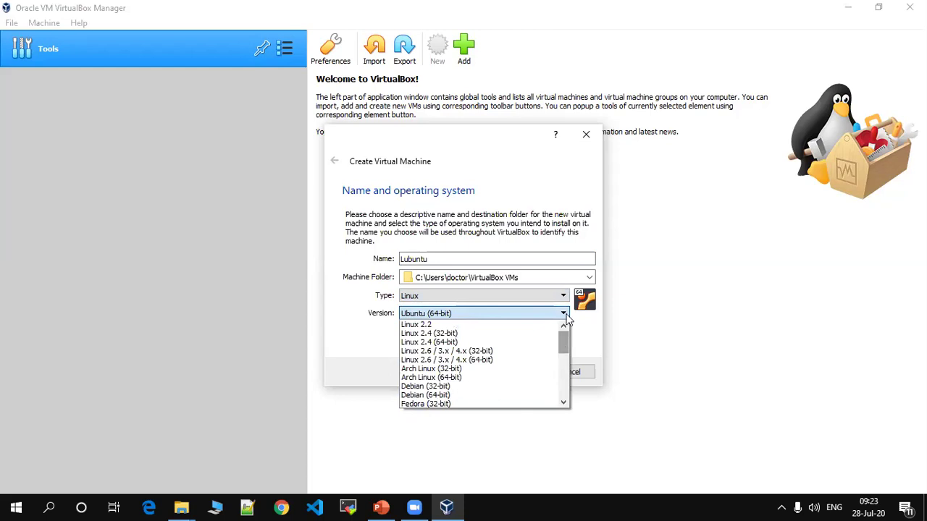
{"action": "left_click", "coordinate": [563, 296]}
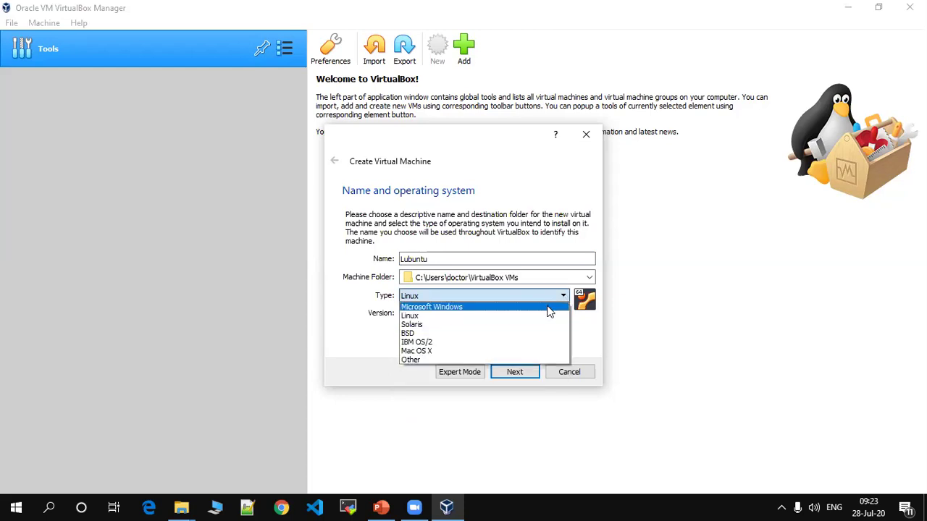
{"action": "left_click", "coordinate": [549, 308]}
{"action": "left_click", "coordinate": [556, 315]}
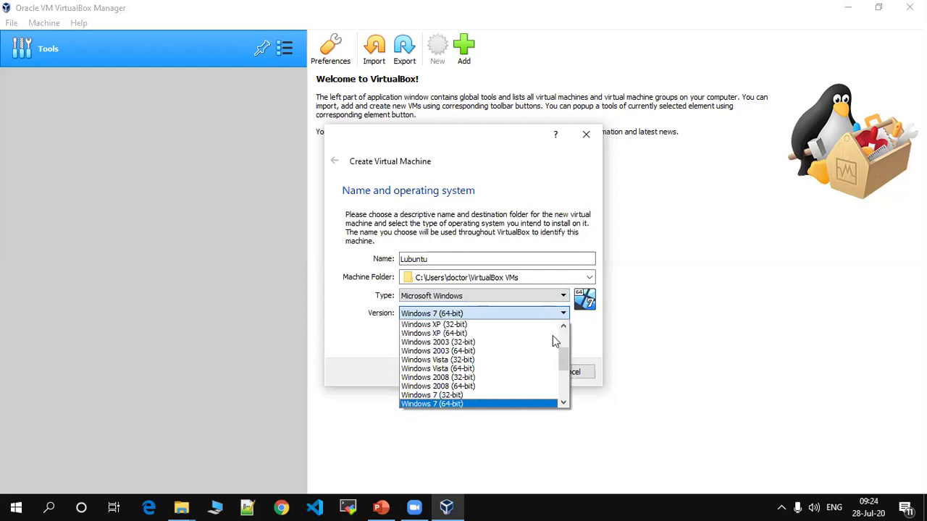
{"action": "scroll", "coordinate": [553, 341], "scroll_direction": "down", "scroll_amount": 2}
{"action": "left_click_drag", "start_coordinate": [560, 385], "coordinate": [562, 398]}
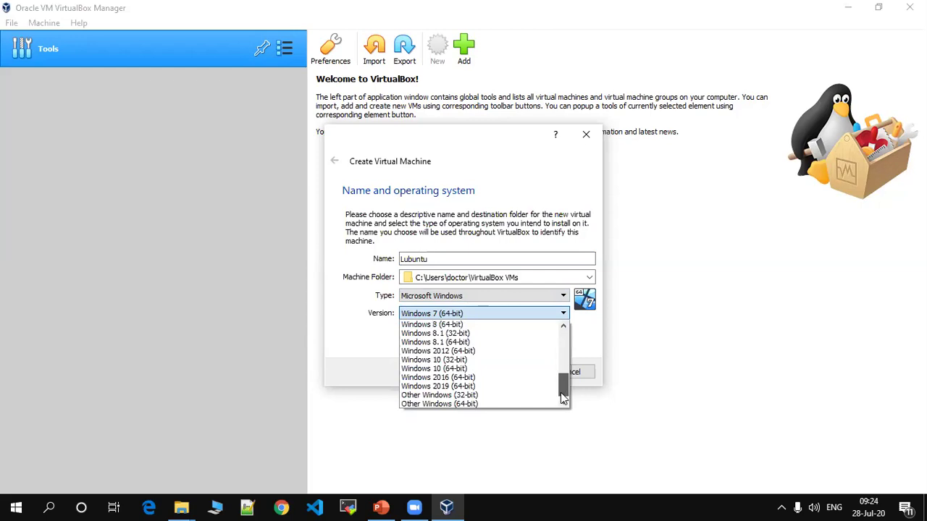
{"action": "left_click", "coordinate": [561, 296]}
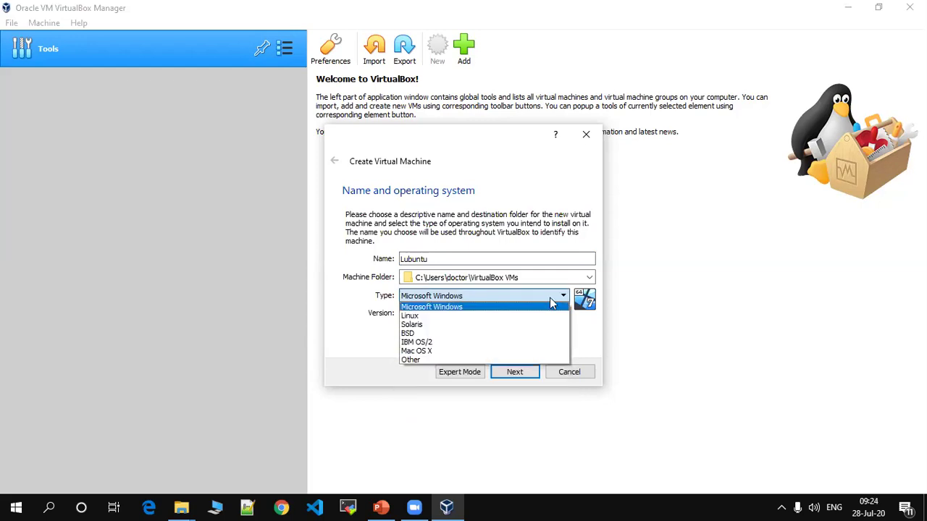
{"action": "left_click", "coordinate": [530, 318]}
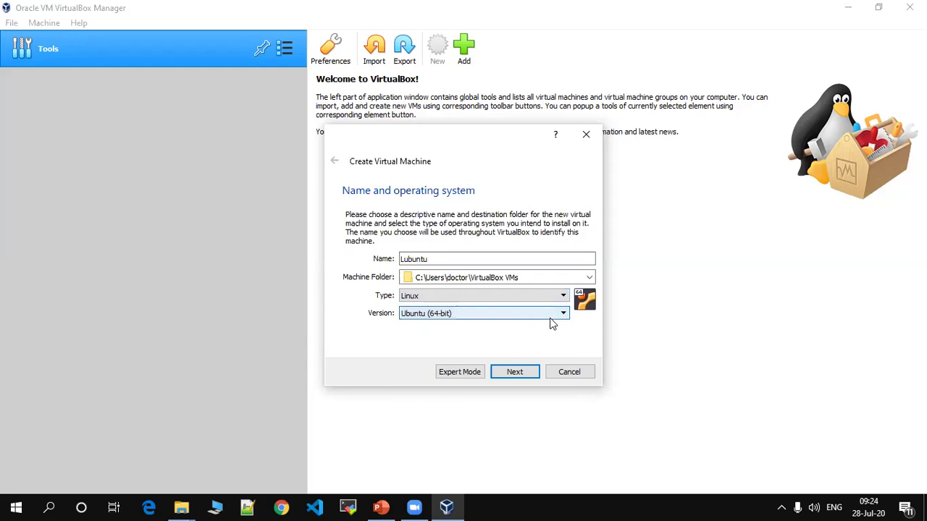
Step: Choose Ubuntu (64-bit) as the version and continue to the memory settings
{"action": "left_click", "coordinate": [563, 316]}
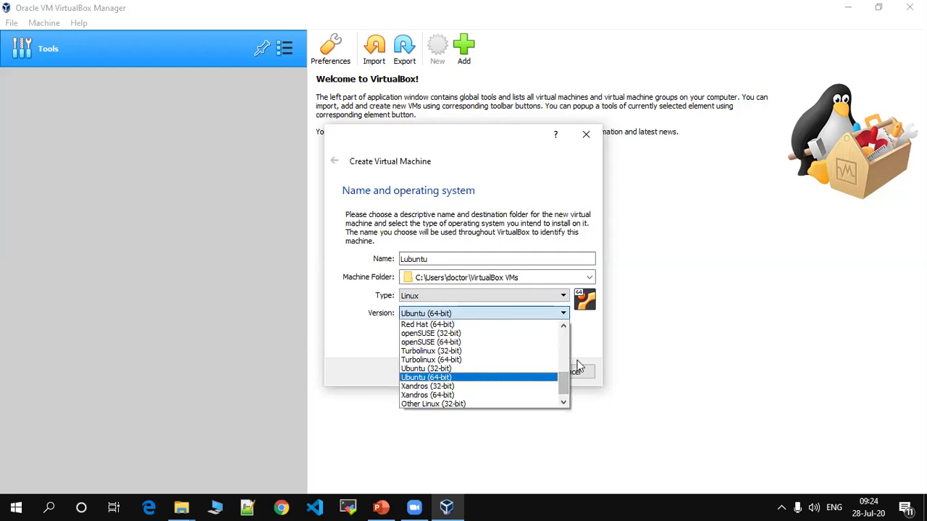
{"action": "scroll", "coordinate": [565, 350], "scroll_direction": "up", "scroll_amount": 5}
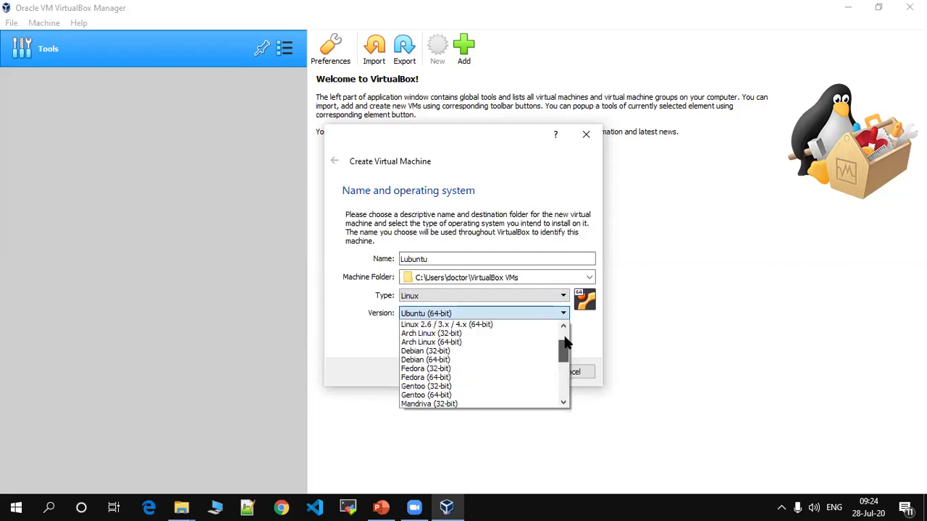
{"action": "left_click_drag", "start_coordinate": [562, 351], "coordinate": [565, 380]}
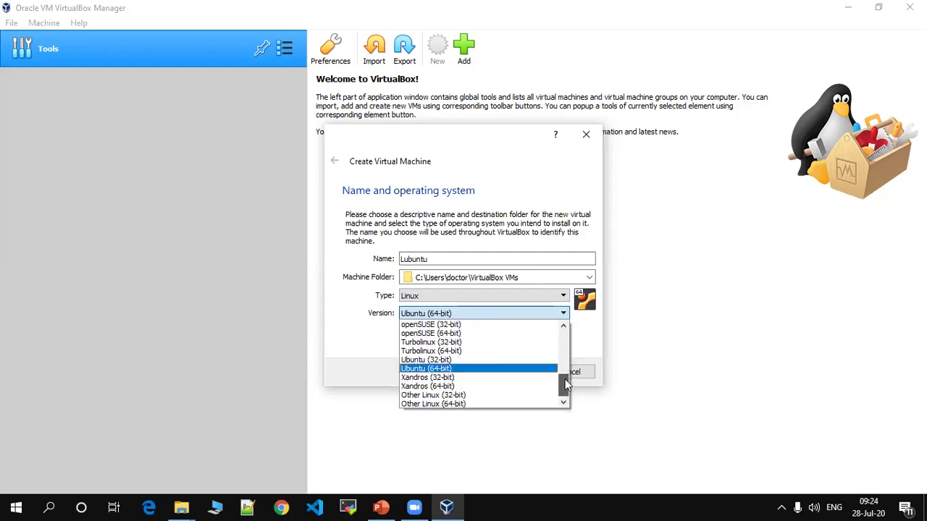
{"action": "left_click", "coordinate": [503, 371]}
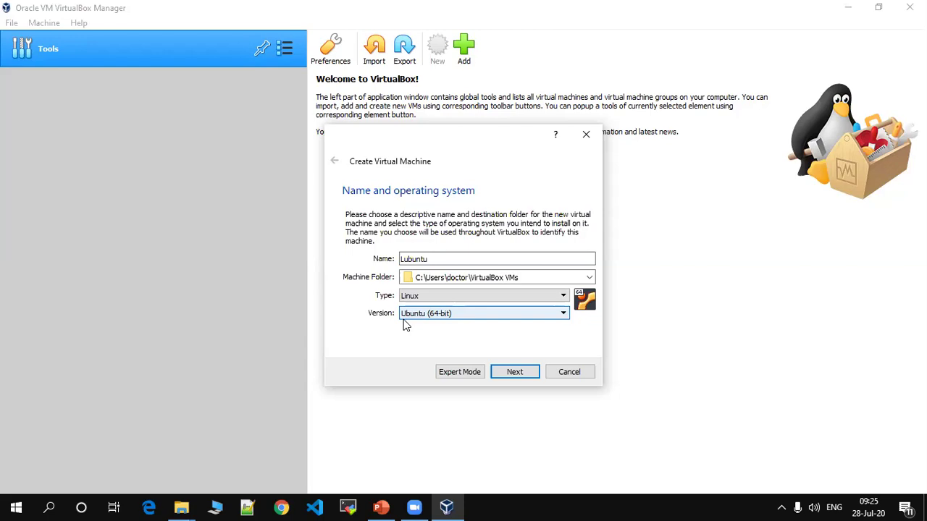
{"action": "left_click", "coordinate": [514, 373]}
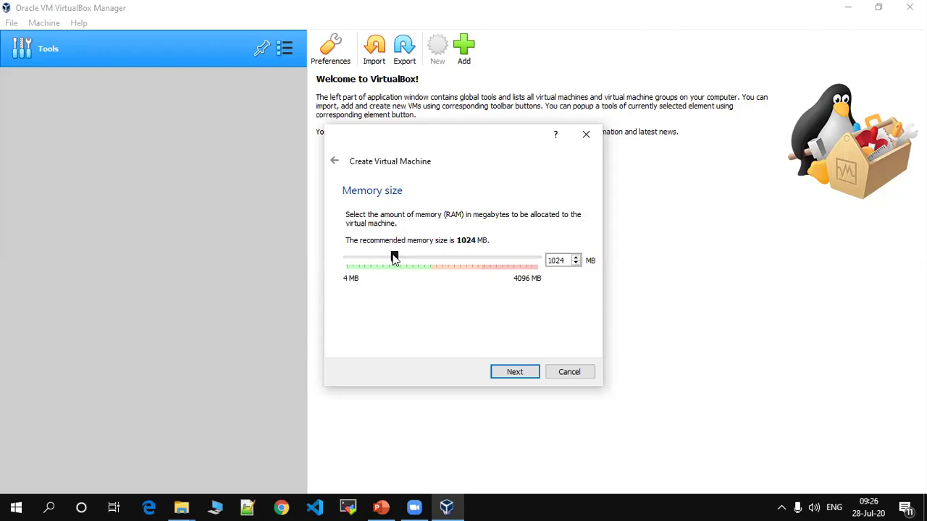
Step: Allocate 1500 MB of memory to the virtual machine and continue to the hard disk settings
{"action": "left_click_drag", "start_coordinate": [394, 259], "coordinate": [403, 260]}
{"action": "left_click_drag", "start_coordinate": [403, 260], "coordinate": [407, 262]}
{"action": "mouse_move", "coordinate": [407, 262]}
{"action": "left_mouse_down"}
{"action": "mouse_move", "coordinate": [431, 263]}
{"action": "mouse_move", "coordinate": [418, 264]}
{"action": "left_mouse_up"}
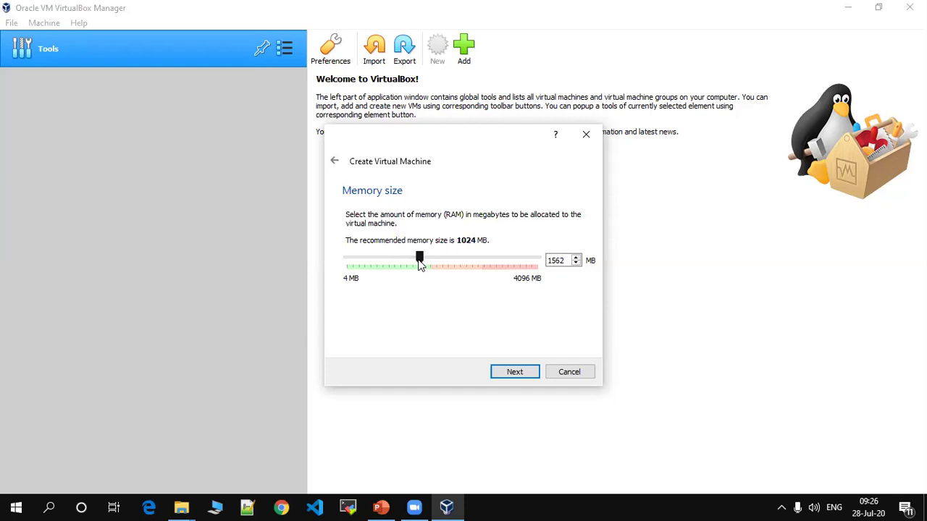
{"action": "double_click", "coordinate": [556, 261]}
{"action": "type", "text": "1500"}
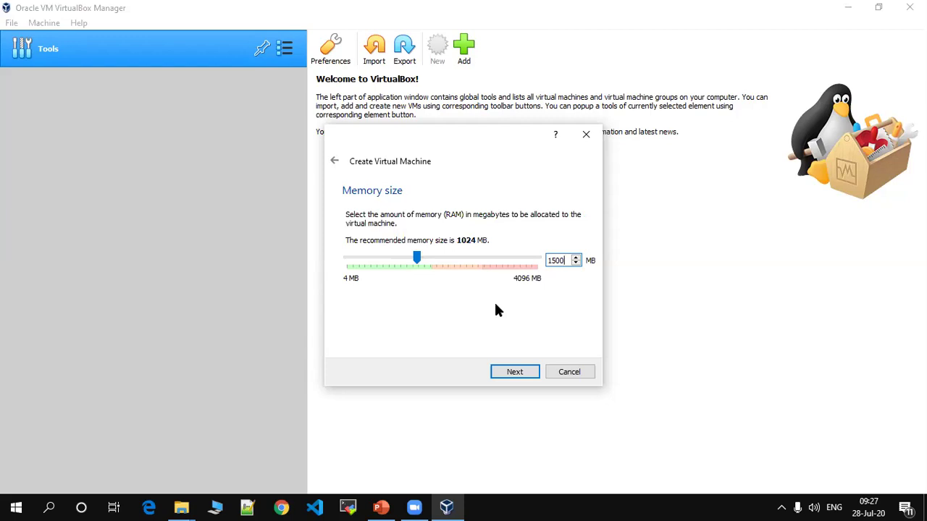
{"action": "left_click", "coordinate": [501, 373]}
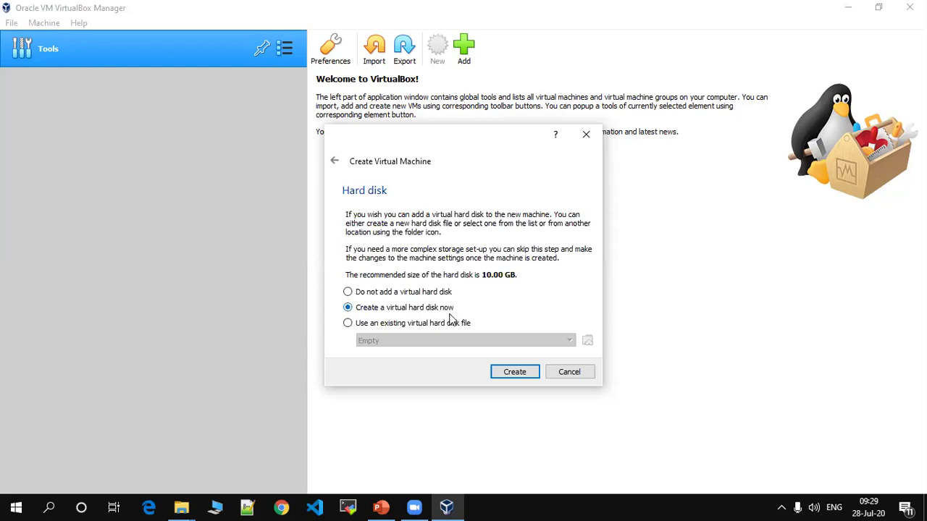
Step: Choose to create a new virtual hard disk as a VDI file with dynamically allocated storage
{"action": "left_click", "coordinate": [498, 372]}
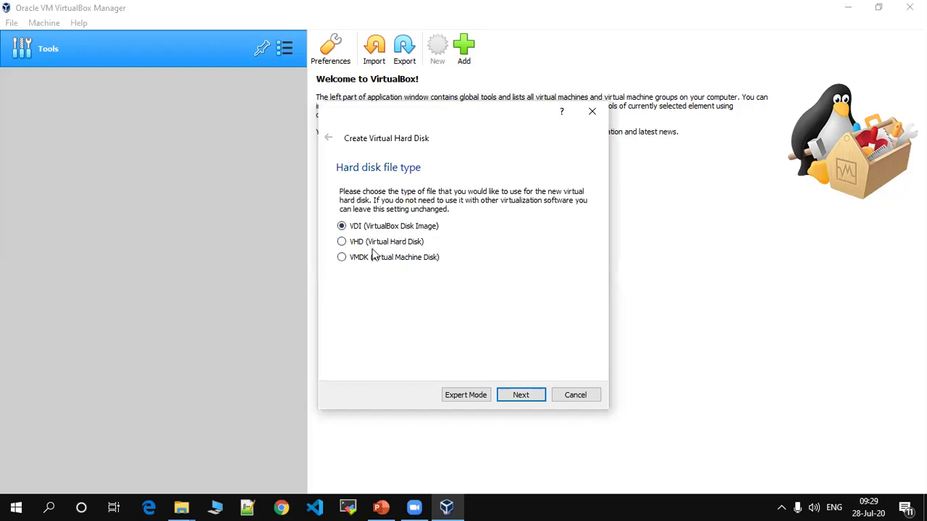
{"action": "left_click", "coordinate": [518, 400]}
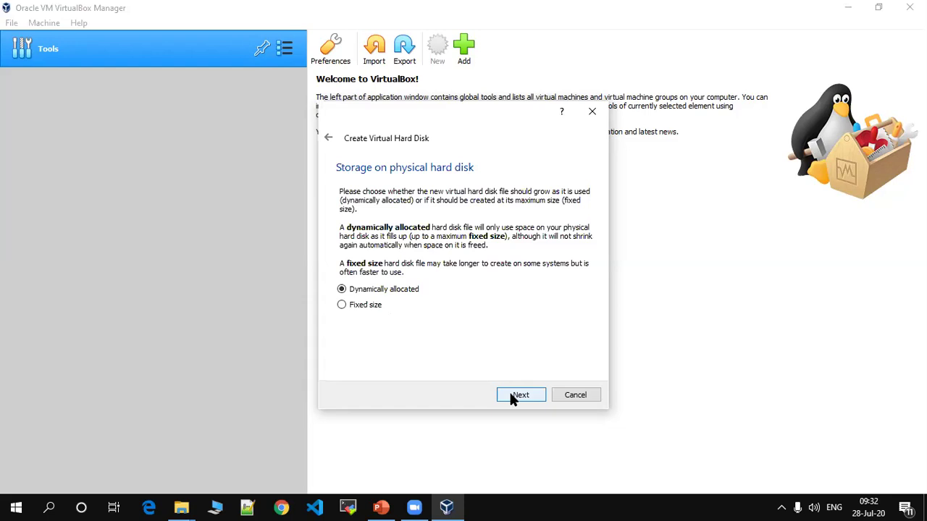
{"action": "left_click", "coordinate": [510, 396]}
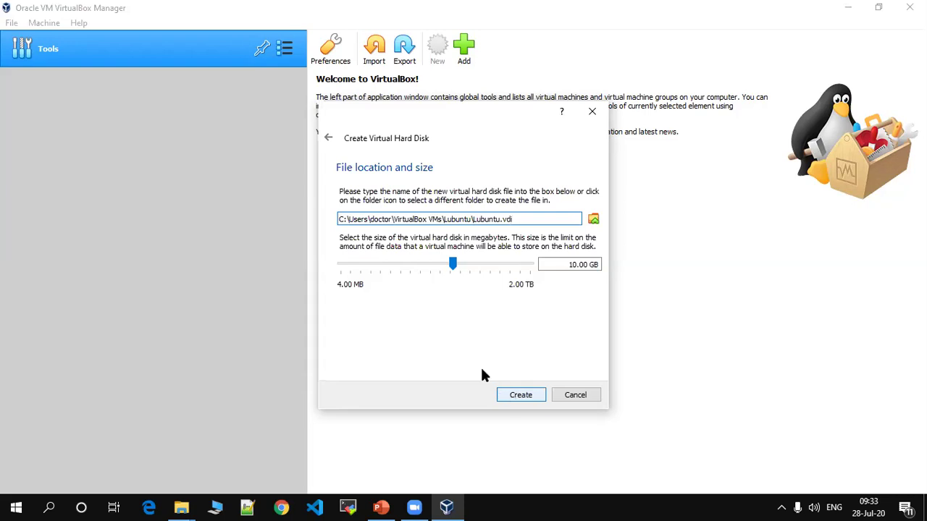
Step: Keep the virtual hard disk size at 10.00 GB and create the disk for the Lubuntu machine
{"action": "right_click", "coordinate": [573, 265]}
{"action": "left_click", "coordinate": [571, 264]}
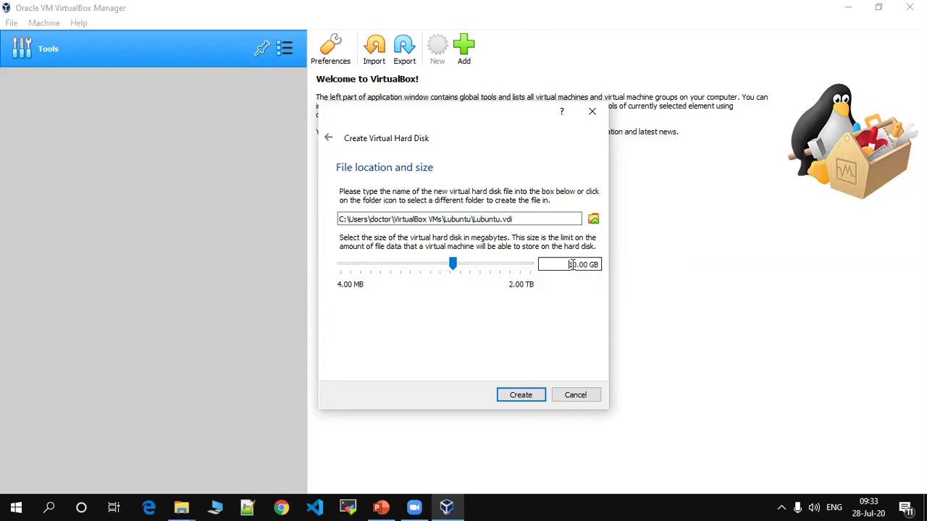
{"action": "type", "text": "0"}
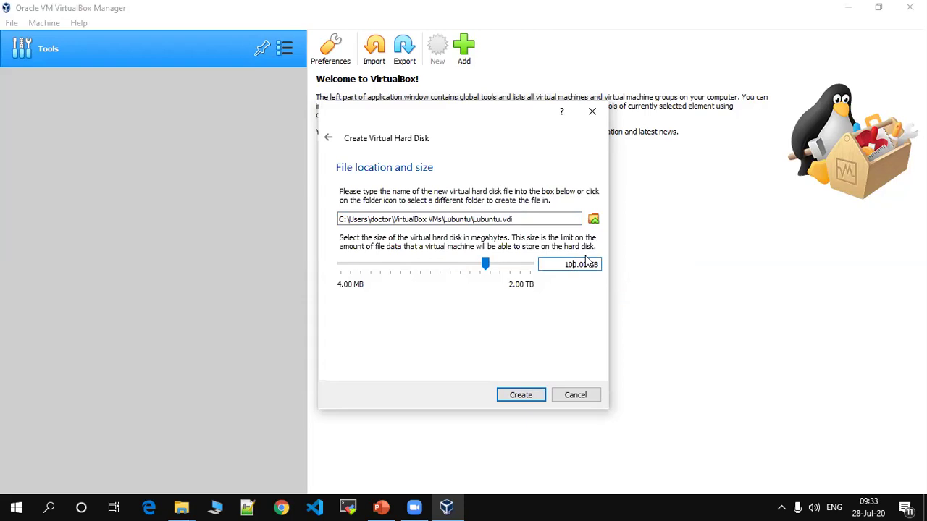
{"action": "key", "text": "BackSpace"}
{"action": "left_click", "coordinate": [520, 395]}
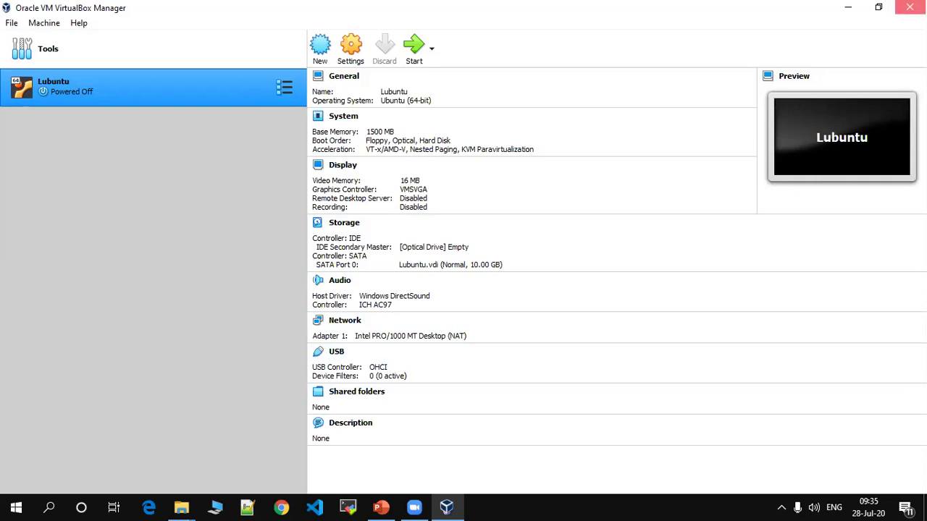
Step: Close the VirtualBox Manager and launch Oracle VM VirtualBox again from the desktop
{"action": "left_click", "coordinate": [909, 7]}
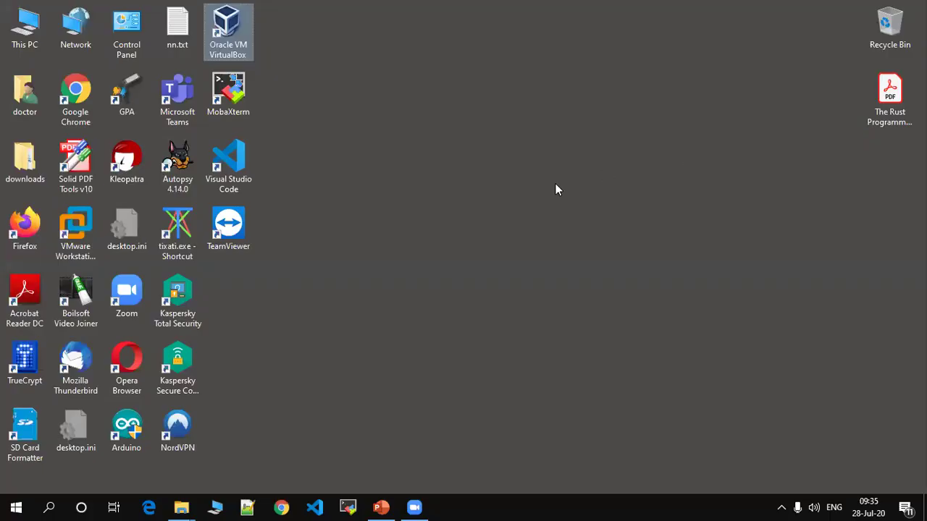
{"action": "left_click", "coordinate": [373, 69]}
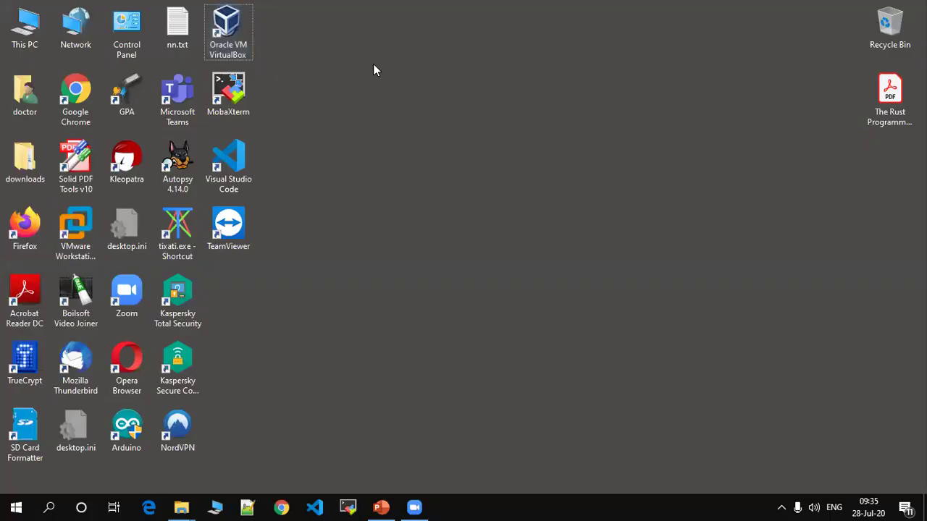
{"action": "left_click", "coordinate": [245, 29]}
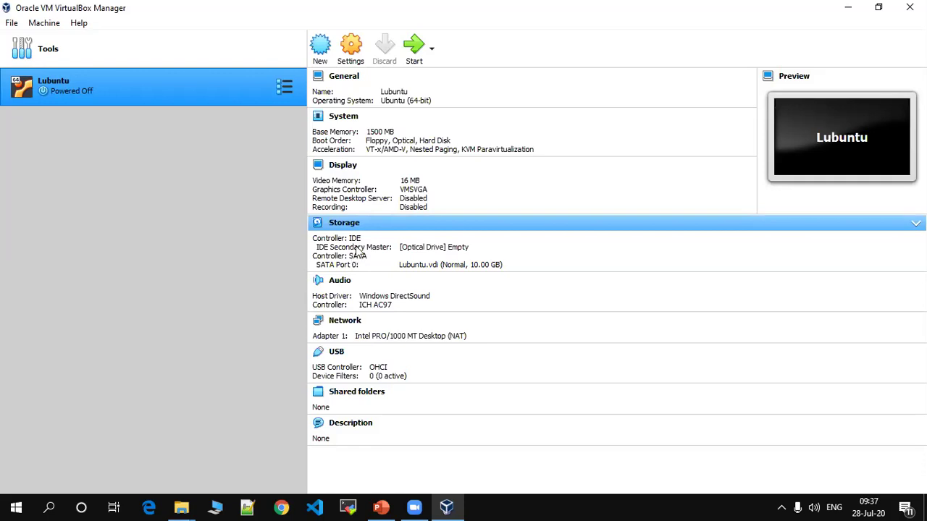
Step: Load lubuntu-20.04-desktop-amd64.iso from the usb folder on drive D: into the Lubuntu machine's optical drive
{"action": "left_click", "coordinate": [418, 249]}
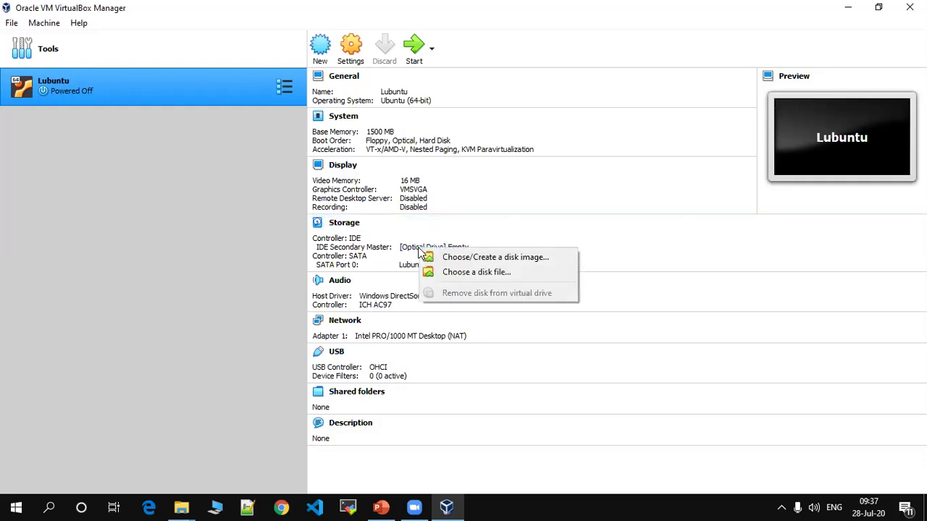
{"action": "left_click", "coordinate": [475, 272]}
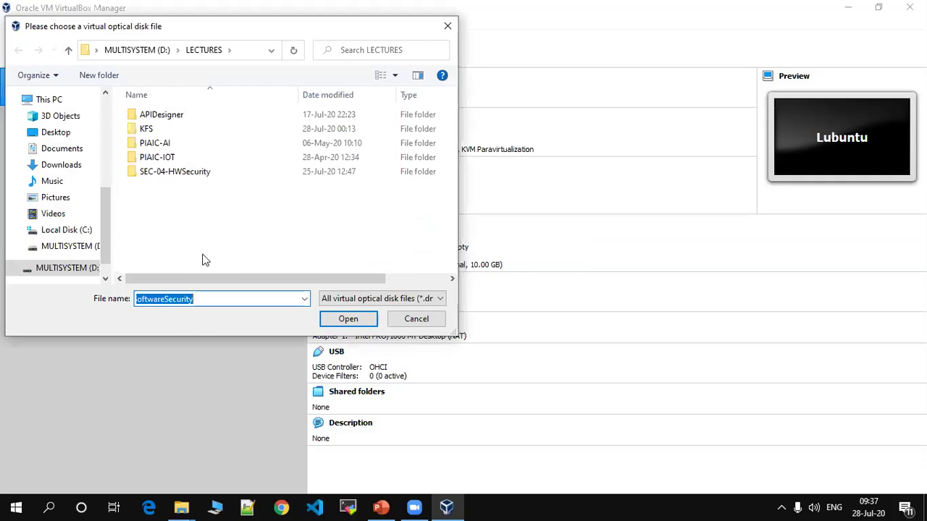
{"action": "left_click", "coordinate": [41, 270]}
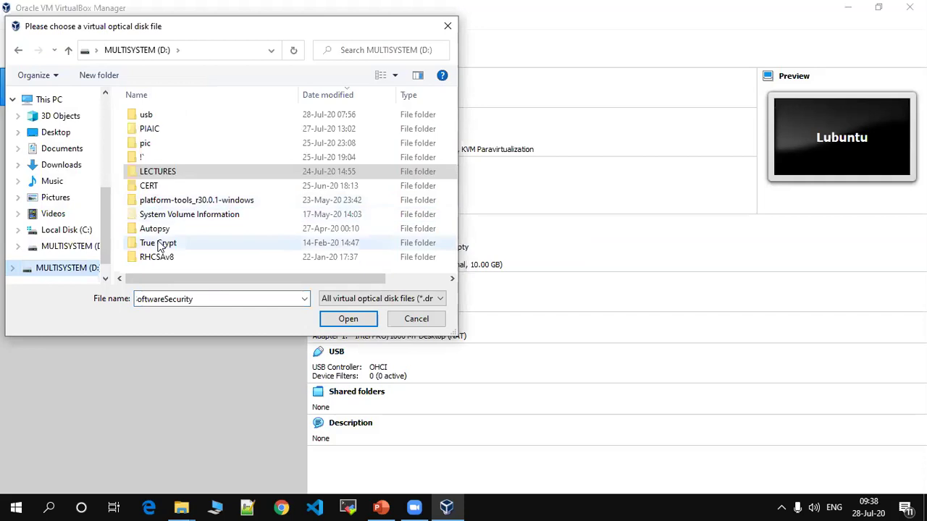
{"action": "left_click", "coordinate": [157, 119]}
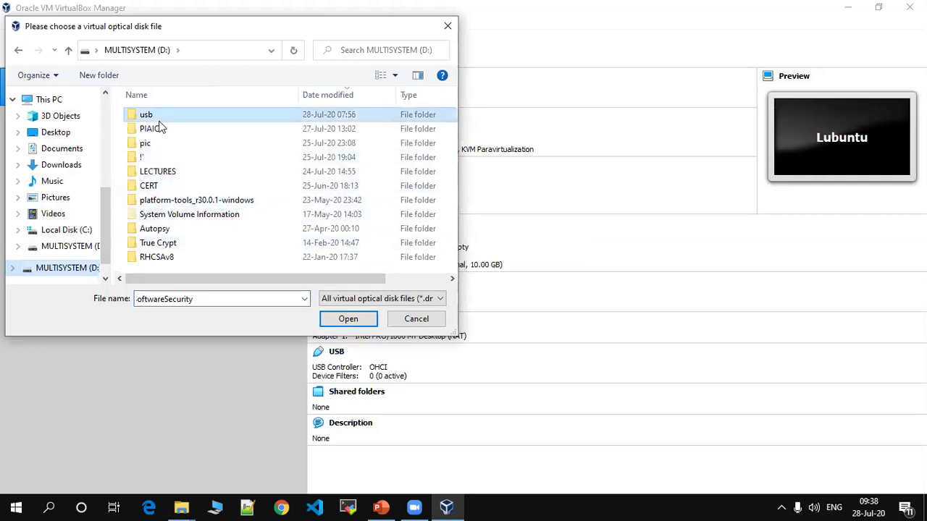
{"action": "left_click", "coordinate": [163, 161]}
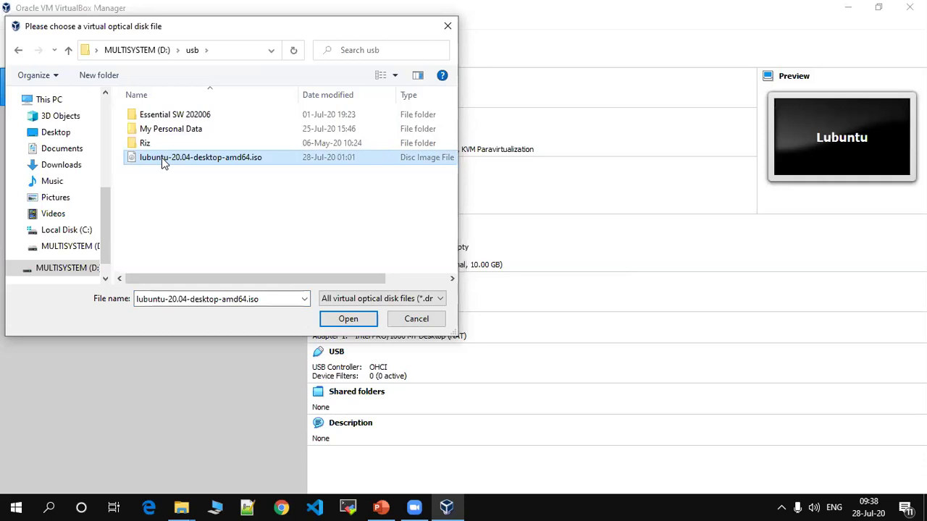
{"action": "left_click", "coordinate": [337, 321]}
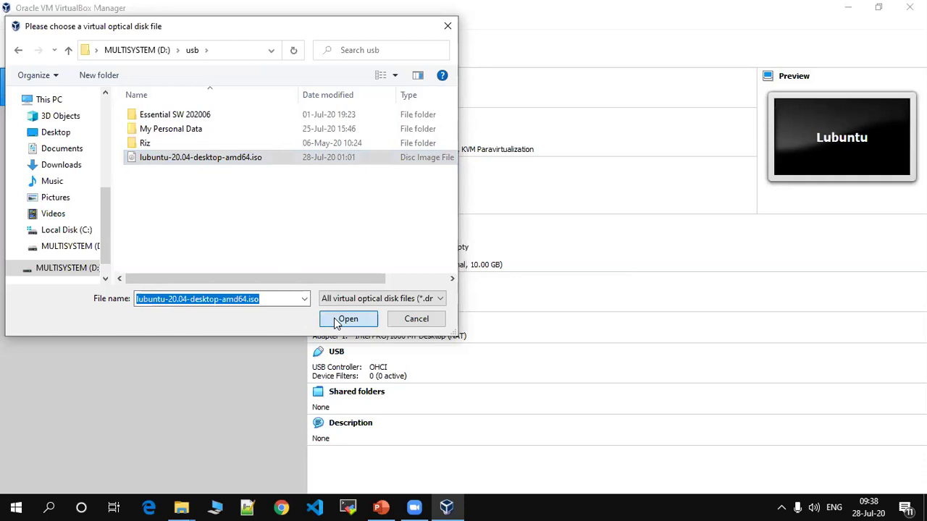
{"action": "left_click", "coordinate": [337, 321]}
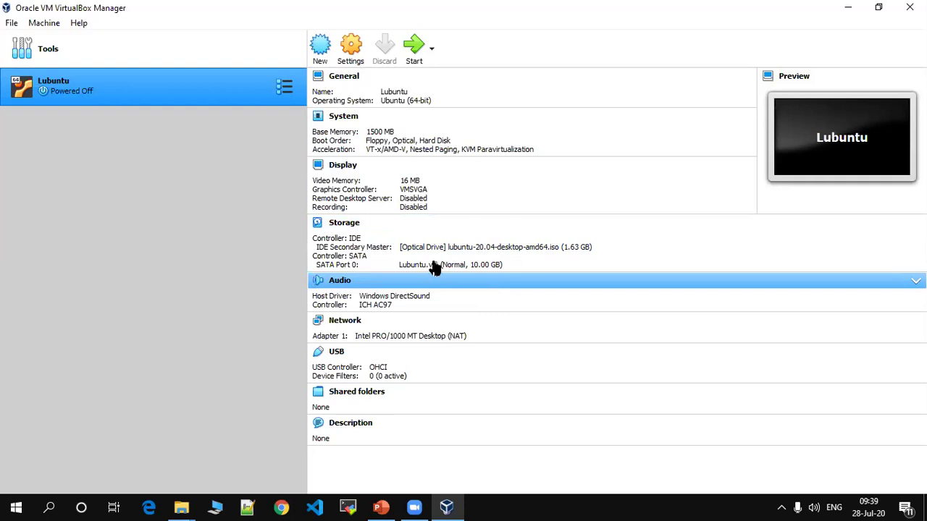
Step: Start the Lubuntu virtual machine and maximize its window
{"action": "left_click", "coordinate": [413, 54]}
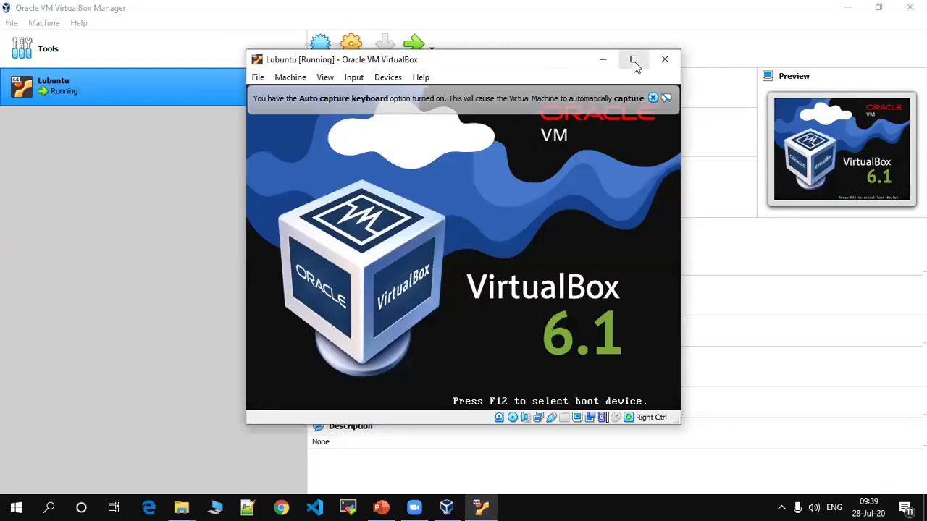
{"action": "left_click", "coordinate": [634, 60]}
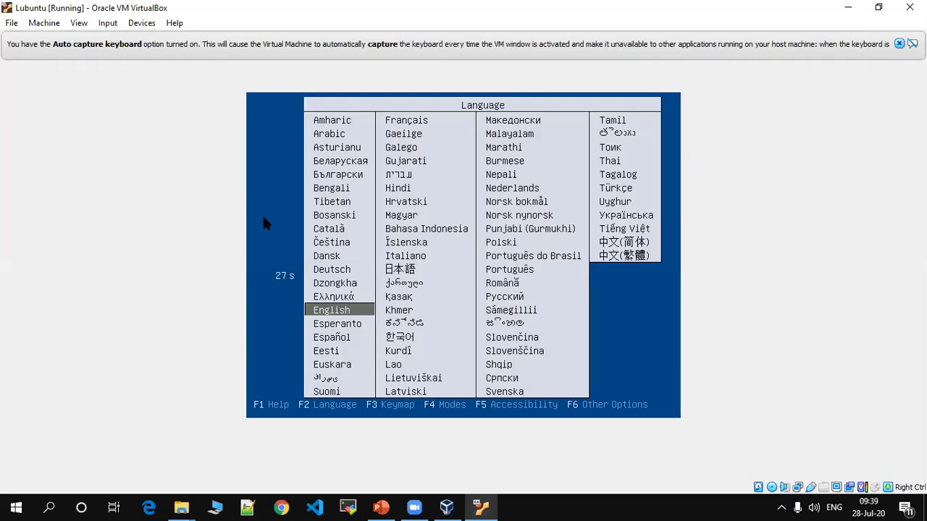
Step: Choose English as the language for the Lubuntu boot menu
{"action": "key", "text": "Up"}
{"action": "key", "text": "Down"}
{"action": "key", "text": "Down"}
{"action": "key", "text": "Up"}
{"action": "key", "text": "Up"}
{"action": "key", "text": "Up"}
{"action": "key", "text": "Up"}
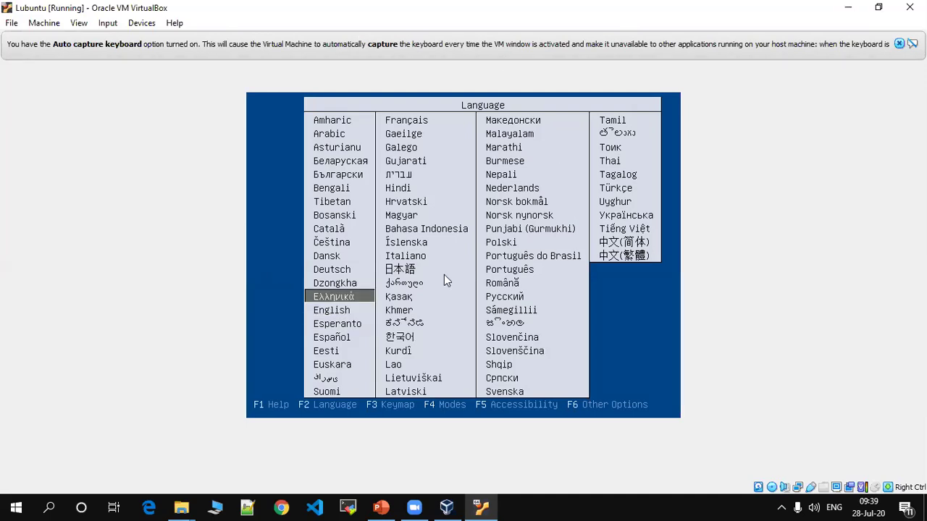
{"action": "key", "text": "Down"}
{"action": "key", "text": "Down"}
{"action": "key", "text": "Down"}
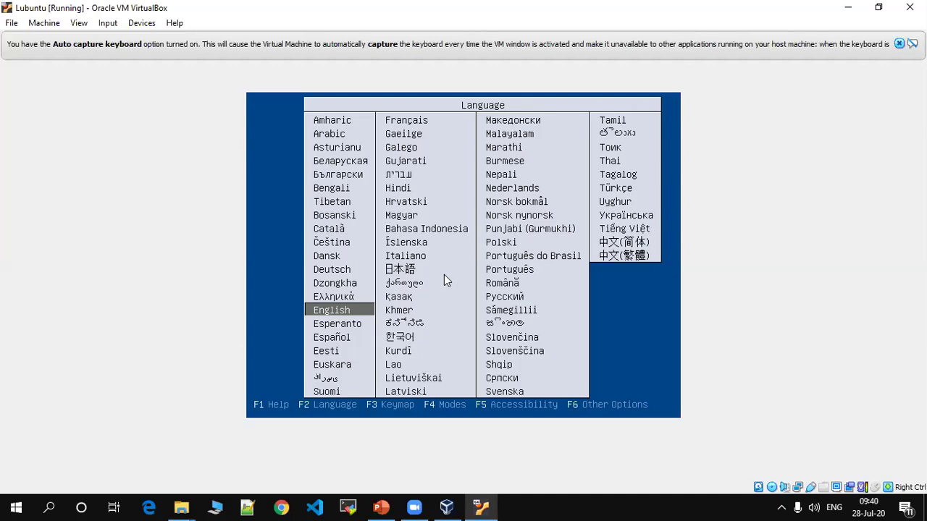
{"action": "key", "text": "Return"}
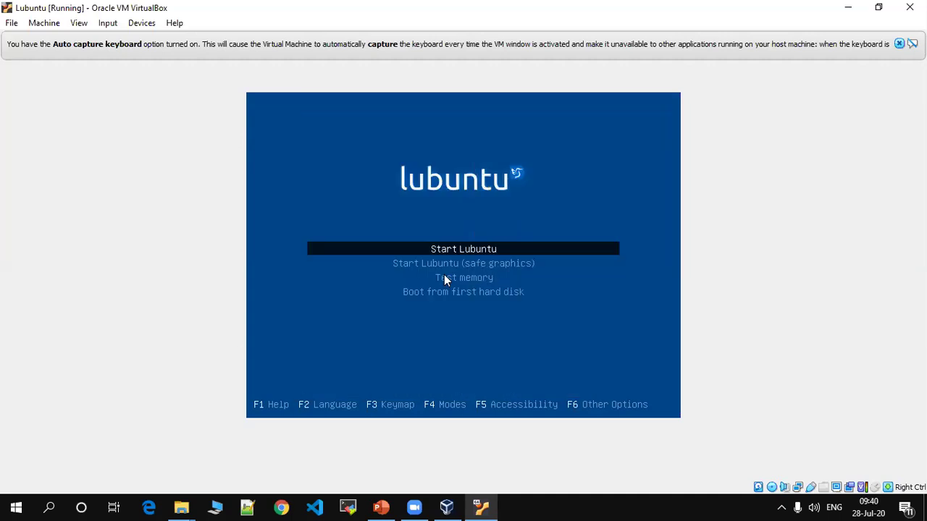
Step: Look through the Lubuntu boot menu entries and return the selection to Start Lubuntu
{"action": "key", "text": "Up"}
{"action": "key", "text": "Up"}
{"action": "key", "text": "Up"}
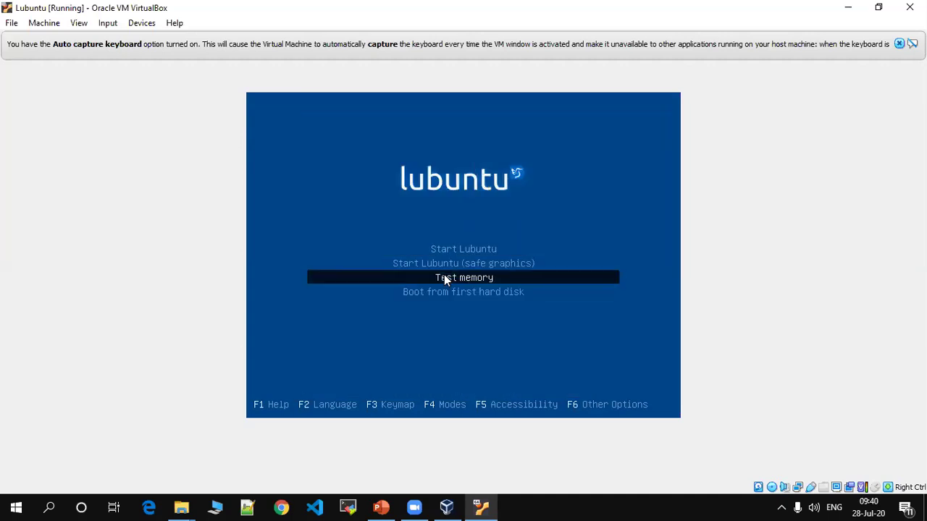
{"action": "key", "text": "Up"}
{"action": "key", "text": "Down"}
{"action": "key", "text": "Down"}
{"action": "key", "text": "Down"}
{"action": "key", "text": "Up"}
{"action": "key", "text": "Up"}
{"action": "key", "text": "Up"}
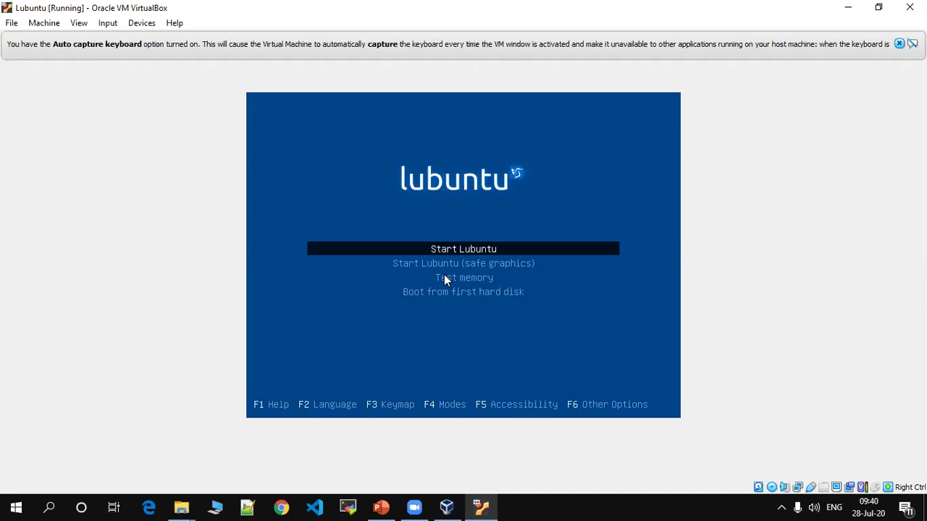
Step: Decline the mouse and keyboard capture for the virtual machine, leaving Start Lubuntu highlighted
{"action": "left_click", "coordinate": [351, 283]}
{"action": "left_click", "coordinate": [489, 330]}
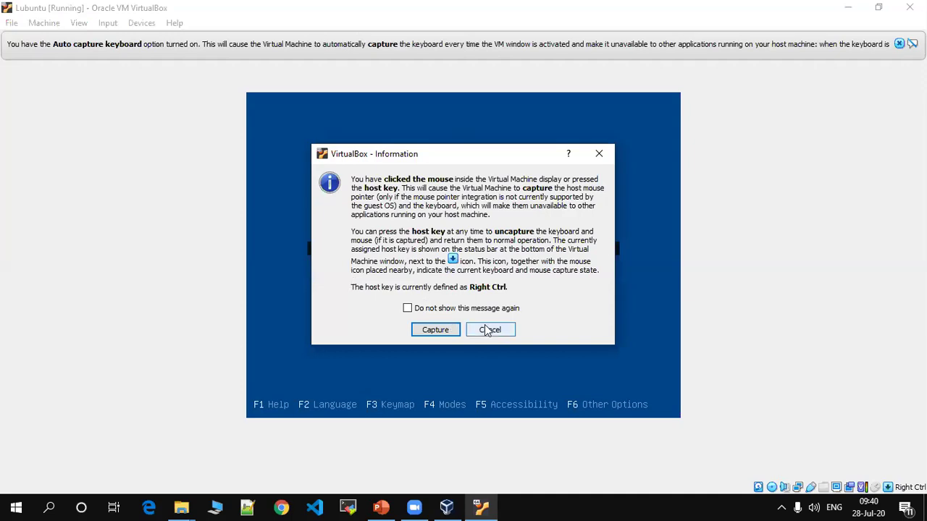
{"action": "key", "text": "Down"}
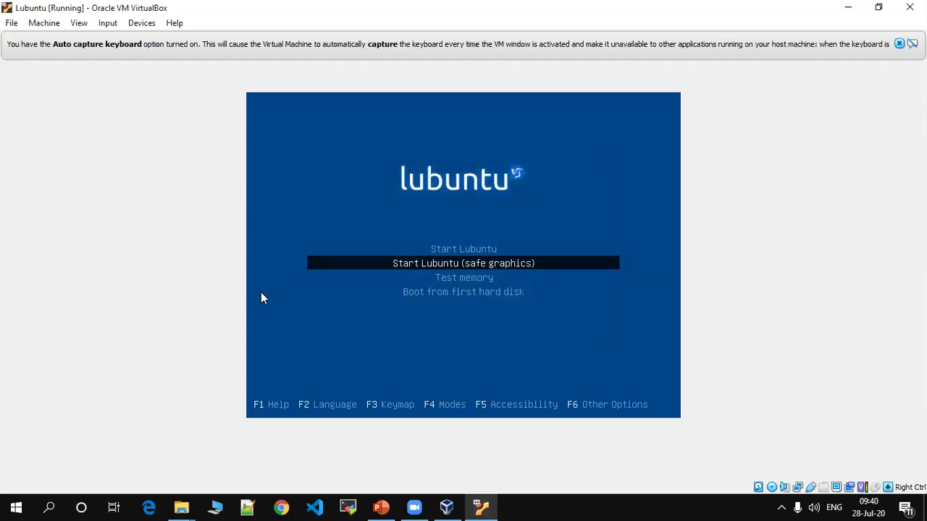
{"action": "key", "text": "Up"}
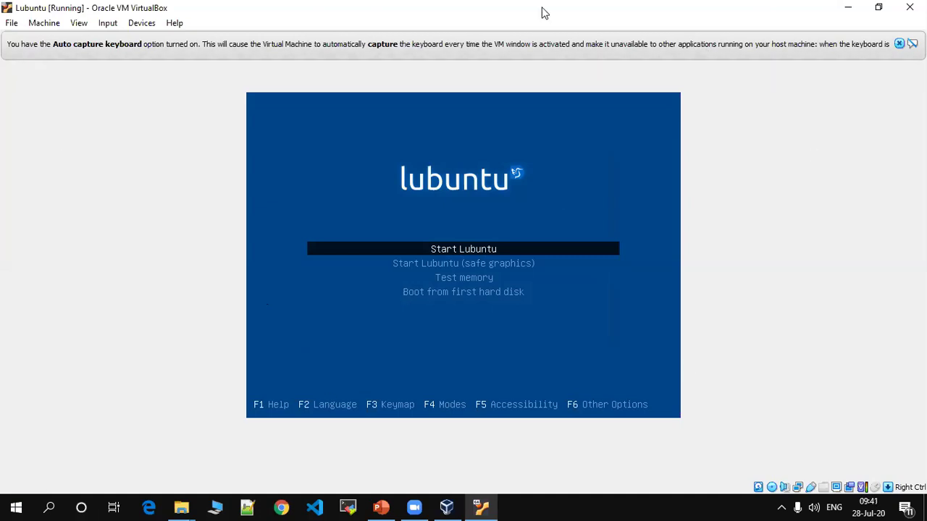
Step: View the running Lubuntu machine's details in the VirtualBox Manager and return to the machine's window
{"action": "left_click", "coordinate": [446, 506]}
{"action": "left_click", "coordinate": [447, 507]}
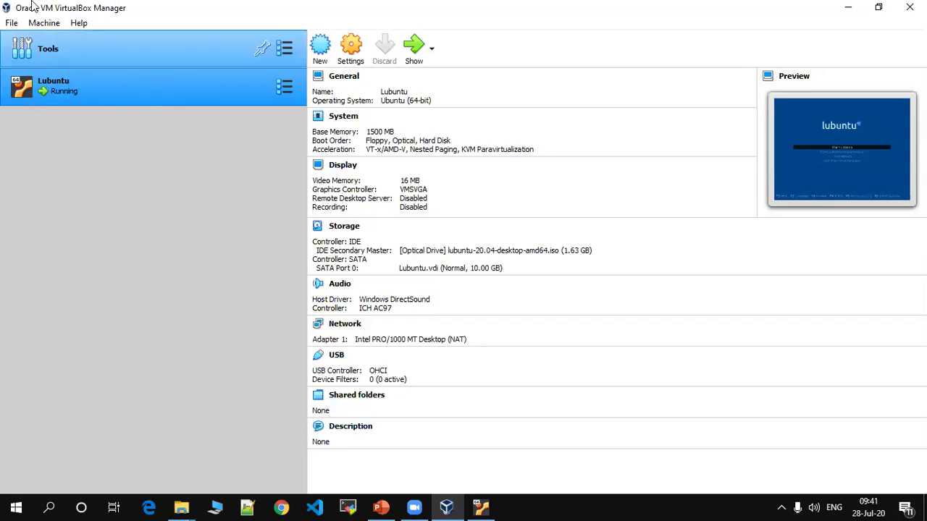
{"action": "left_click", "coordinate": [481, 506]}
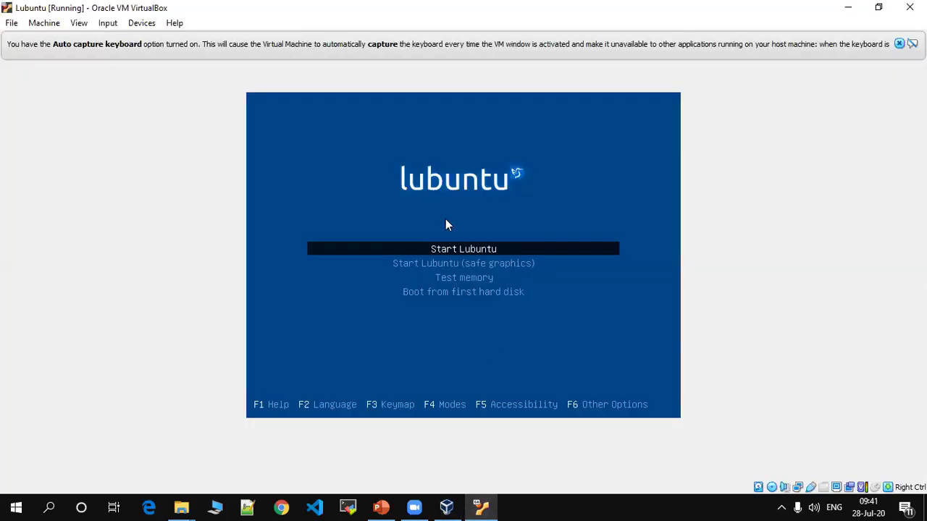
Step: Step through the boot options down to Boot from first hard disk and back up to Start Lubuntu
{"action": "key", "text": "Down"}
{"action": "key", "text": "Down"}
{"action": "key", "text": "Down"}
{"action": "key", "text": "Up"}
{"action": "key", "text": "Up"}
{"action": "key", "text": "Up"}
{"action": "key", "text": "Down"}
{"action": "key", "text": "Down"}
{"action": "key", "text": "Up"}
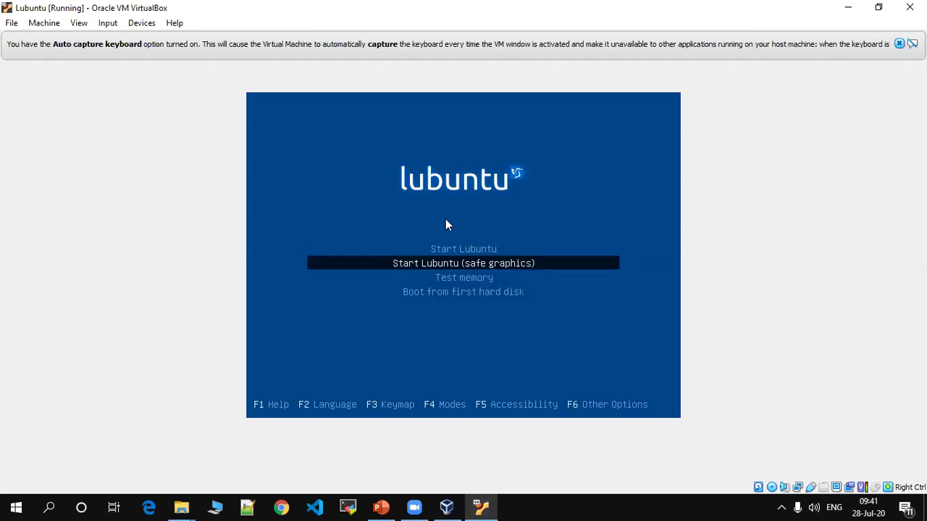
{"action": "key", "text": "Up"}
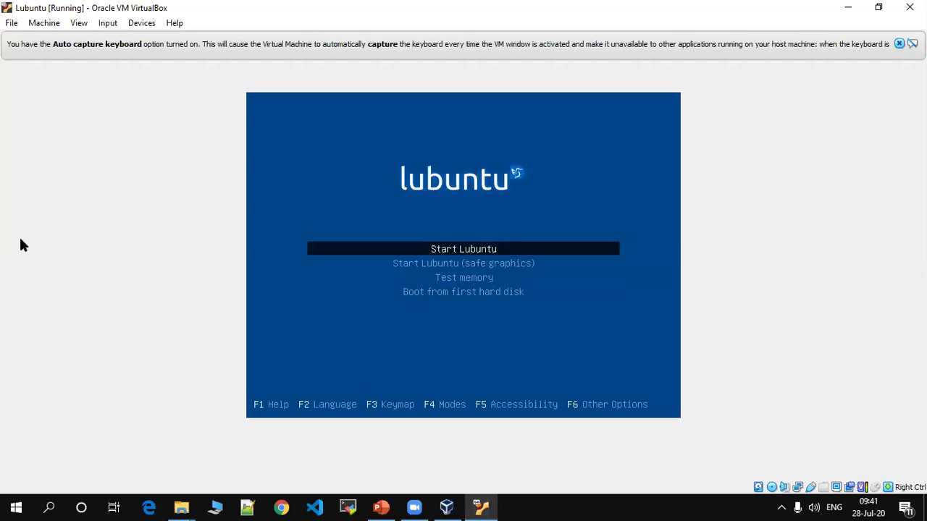
Step: Minimize the virtual machine window and switch to the Questions slide of the PowerPoint presentation
{"action": "mouse_move", "coordinate": [379, 507]}
{"action": "key", "text": "Escape"}
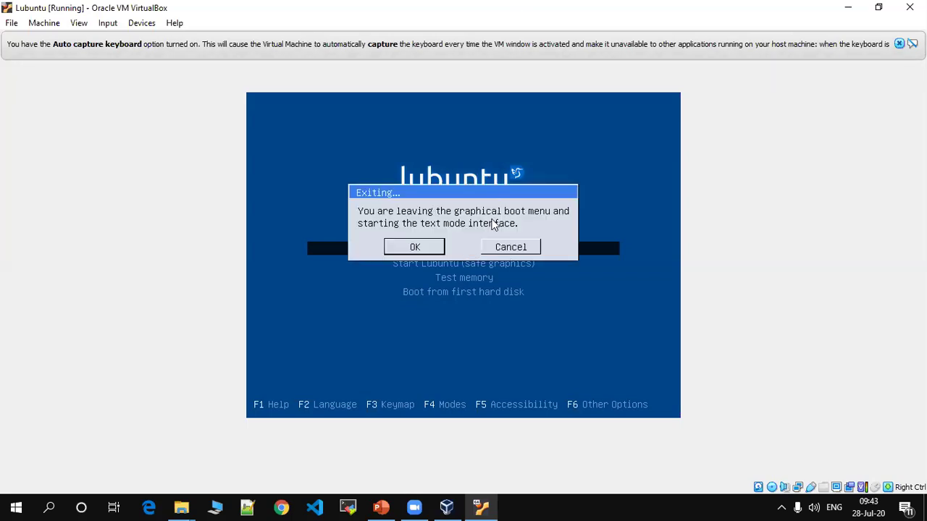
{"action": "left_click", "coordinate": [847, 6]}
{"action": "key", "text": "super+d"}
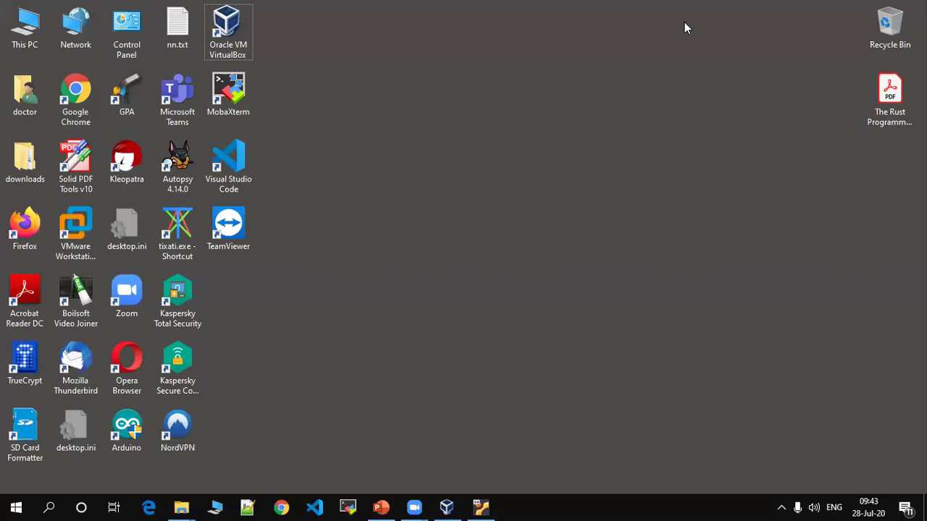
{"action": "key", "text": "alt+Tab"}
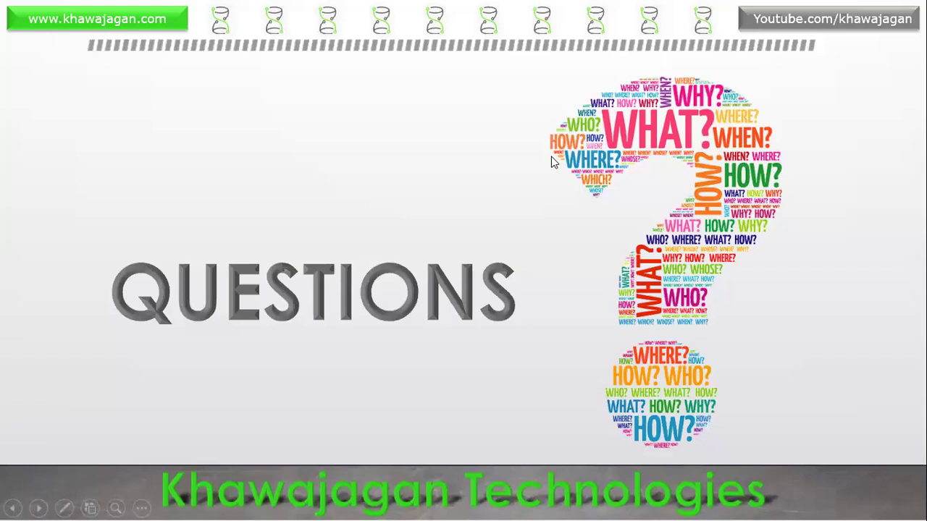